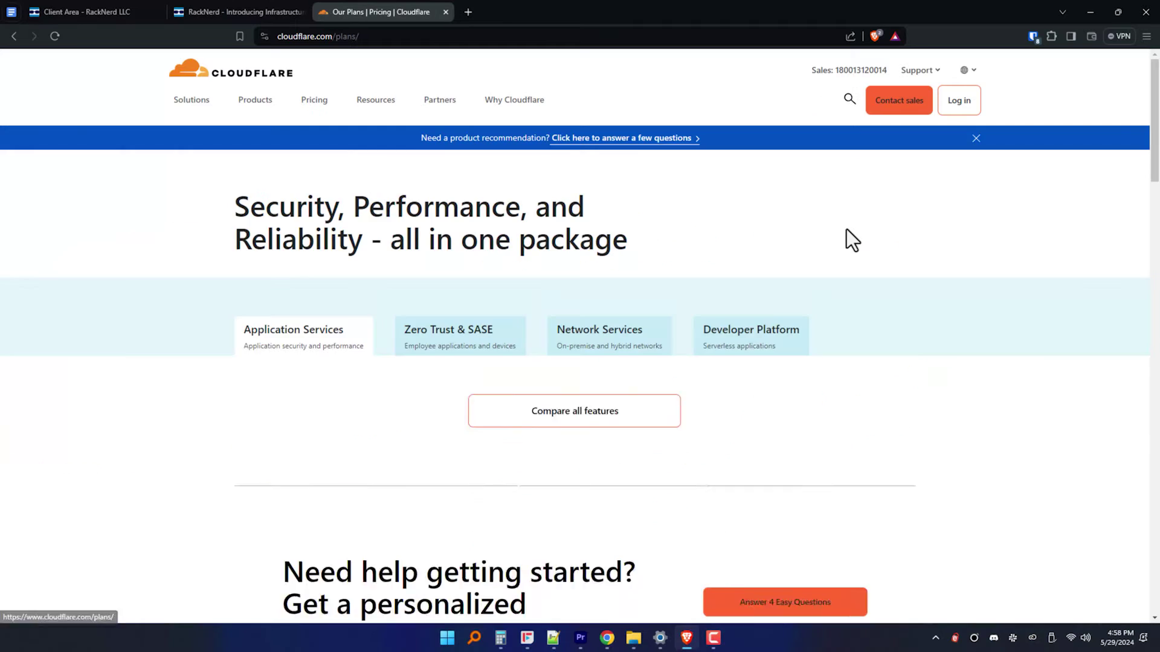
Step: Create a new Cloudflare account and start adding the site racknerdtv.com
scroll(846, 232, "down", 5)
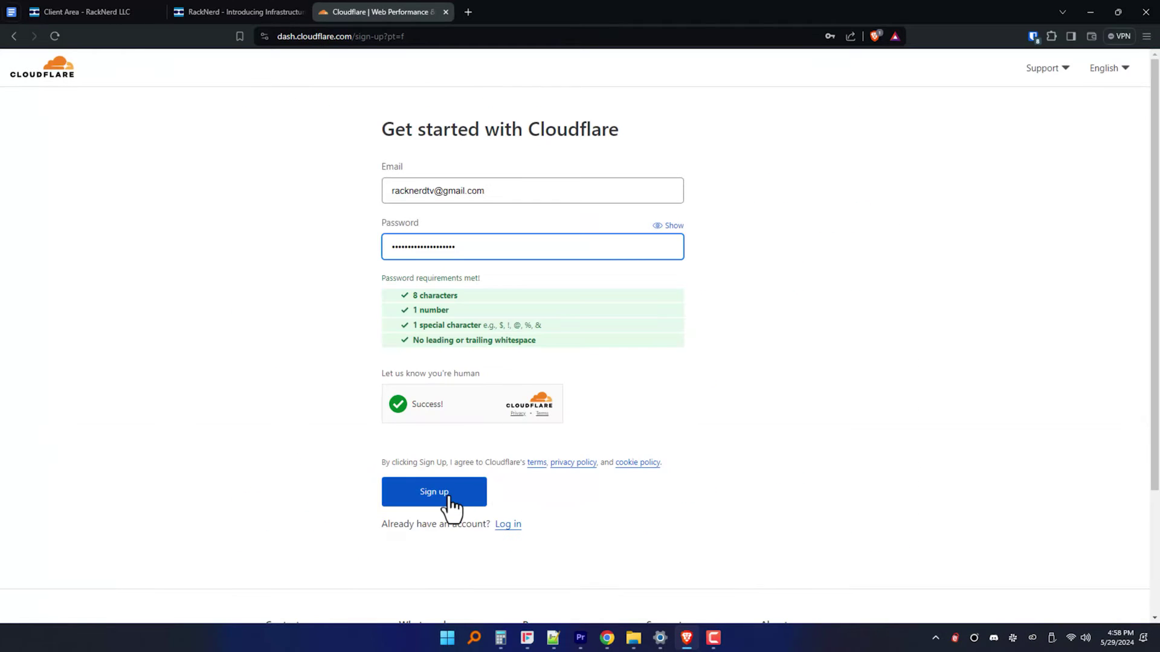
left_click(448, 496)
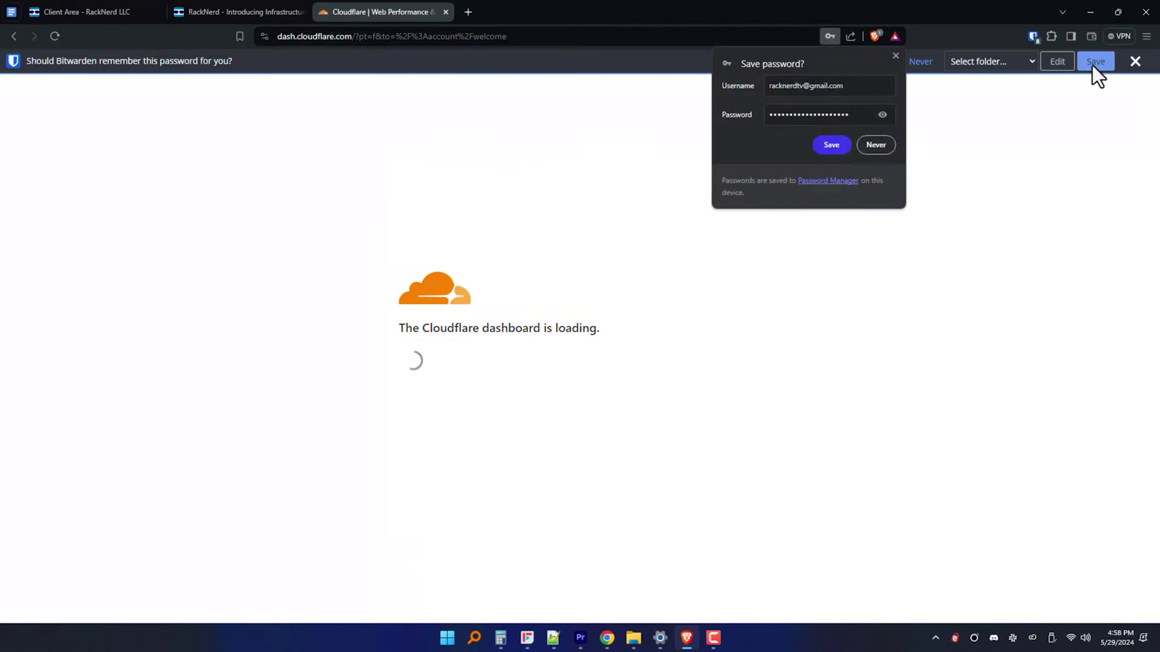
type("c")
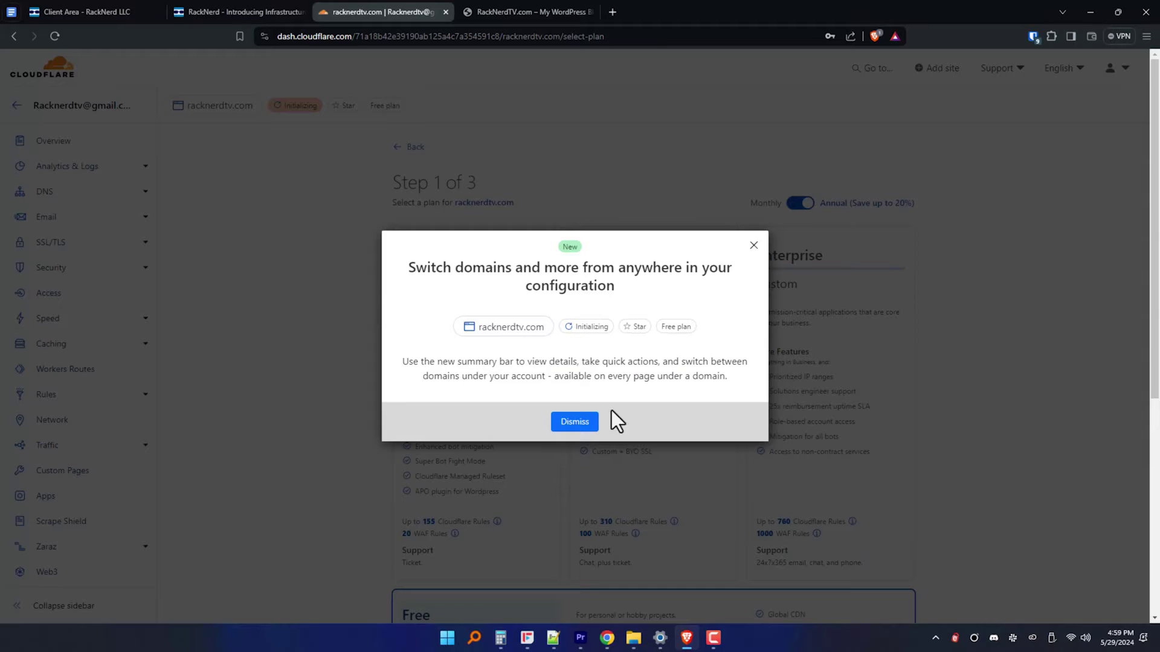
Step: Dismiss the domain-switching announcement and continue with the Free plan
left_click(574, 421)
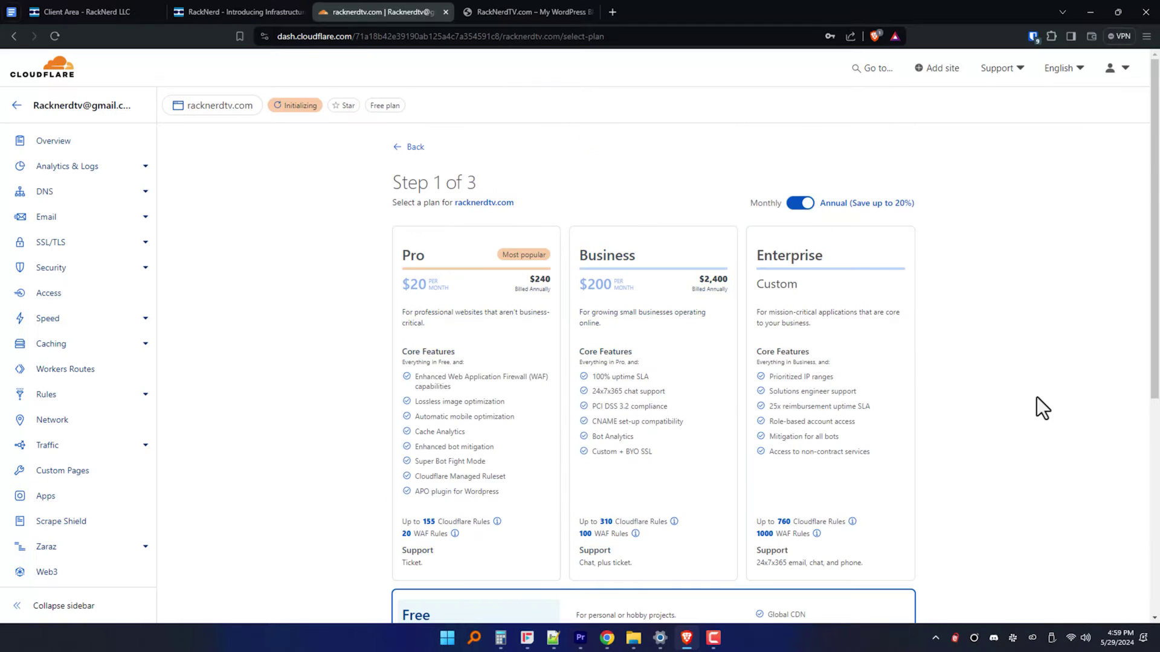
scroll(449, 327, "down", 5)
left_click(693, 433)
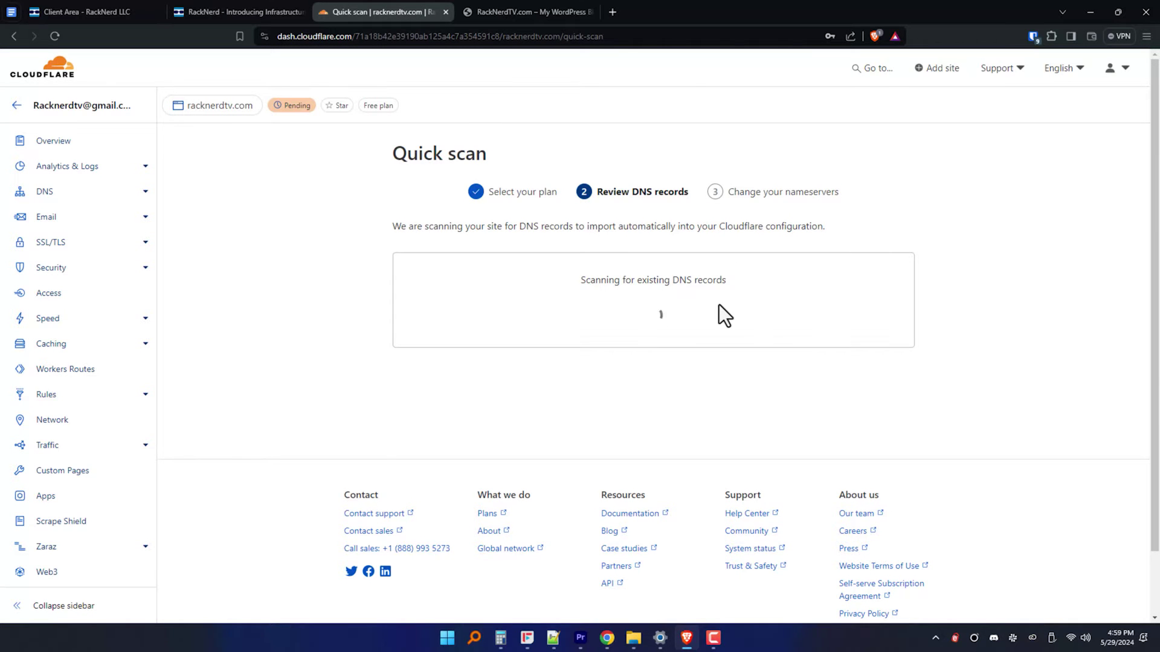
Step: Set the cpanel, cpcalendars, cpcontacts, ftp, reseller, webmail, whm and mail records to DNS only
scroll(648, 271, "down", 10)
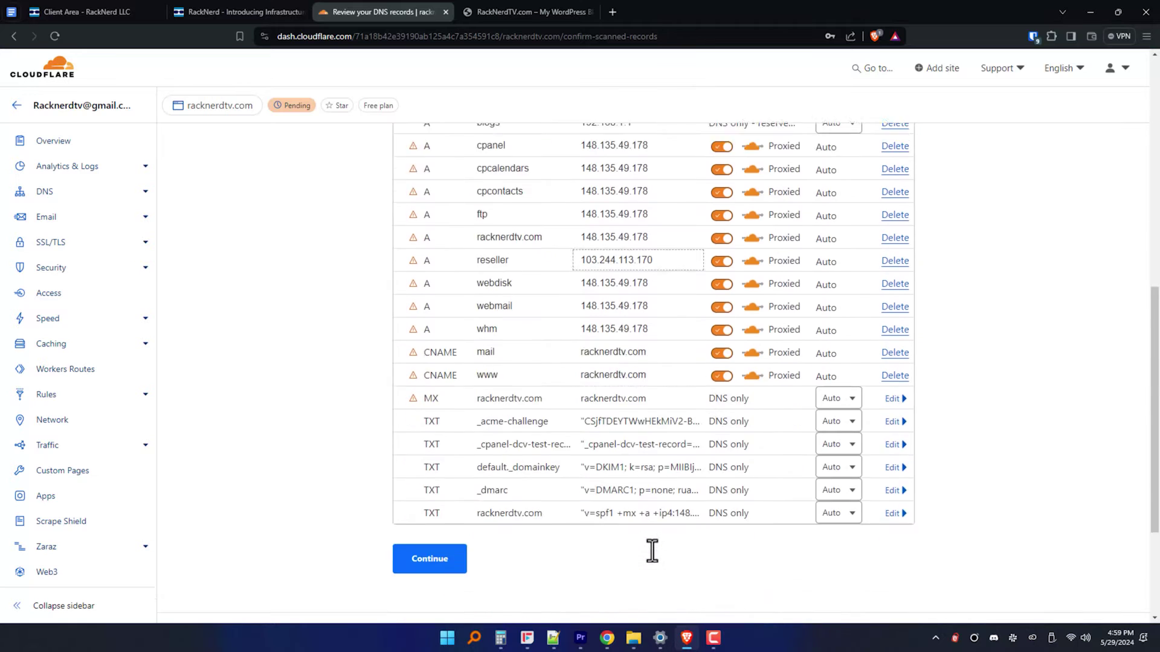
scroll(677, 493, "up", 5)
left_click(721, 315)
left_click(721, 338)
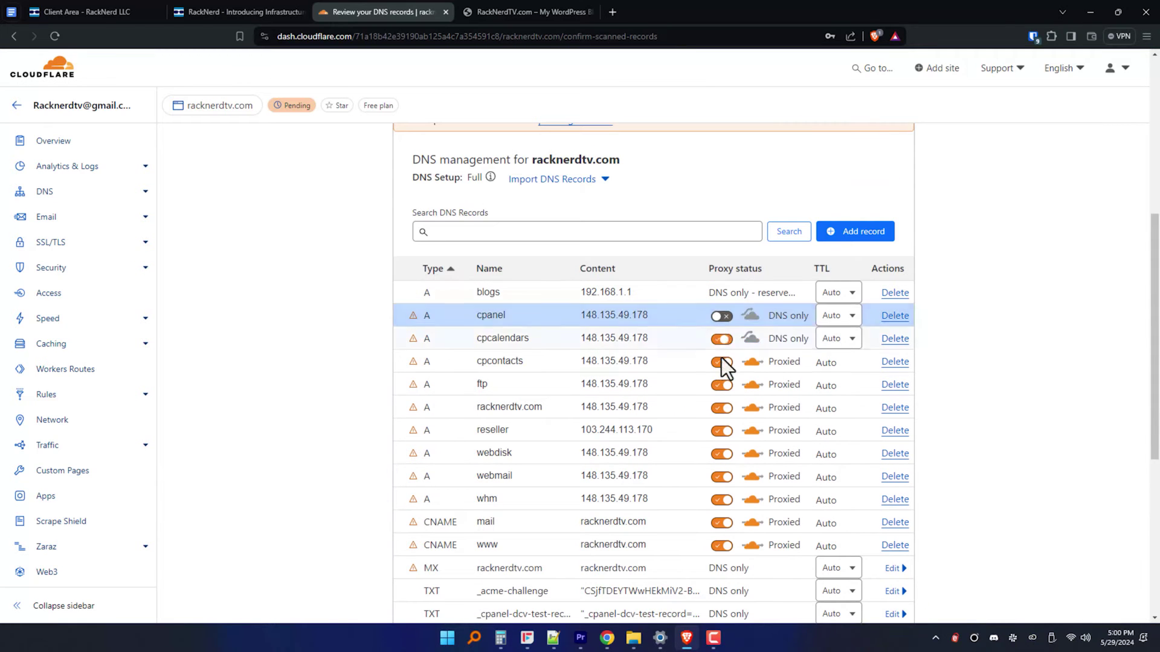
left_click(721, 362)
left_click(722, 385)
left_click(720, 432)
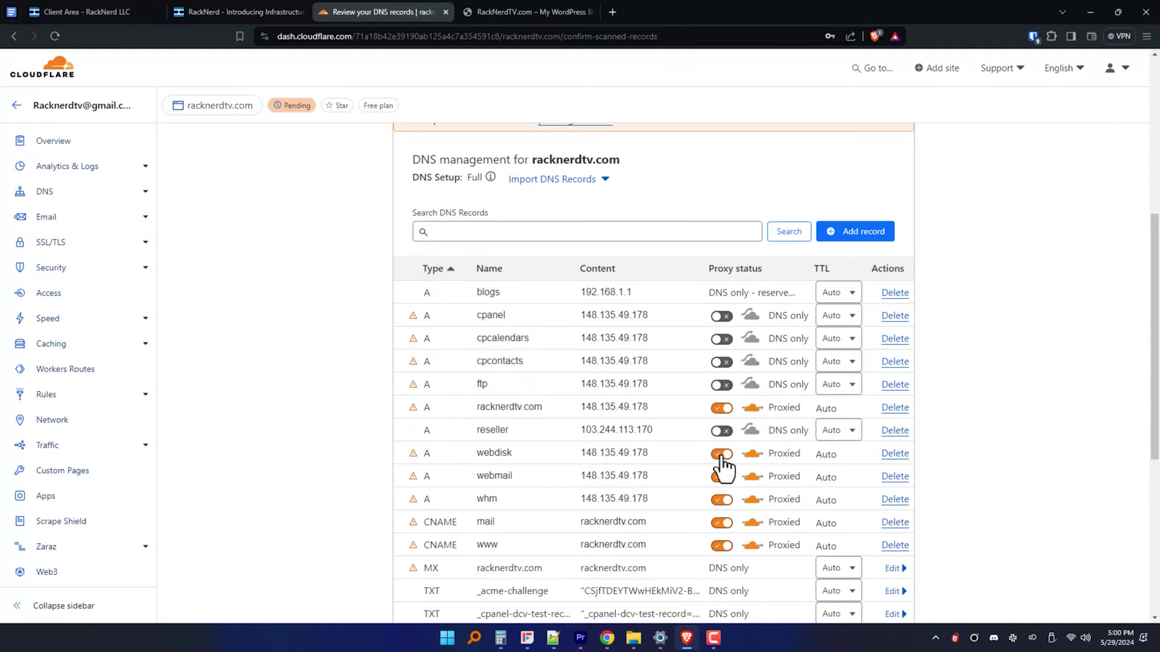
left_click(721, 477)
left_click(721, 499)
left_click(722, 523)
scroll(580, 419, "down", 2)
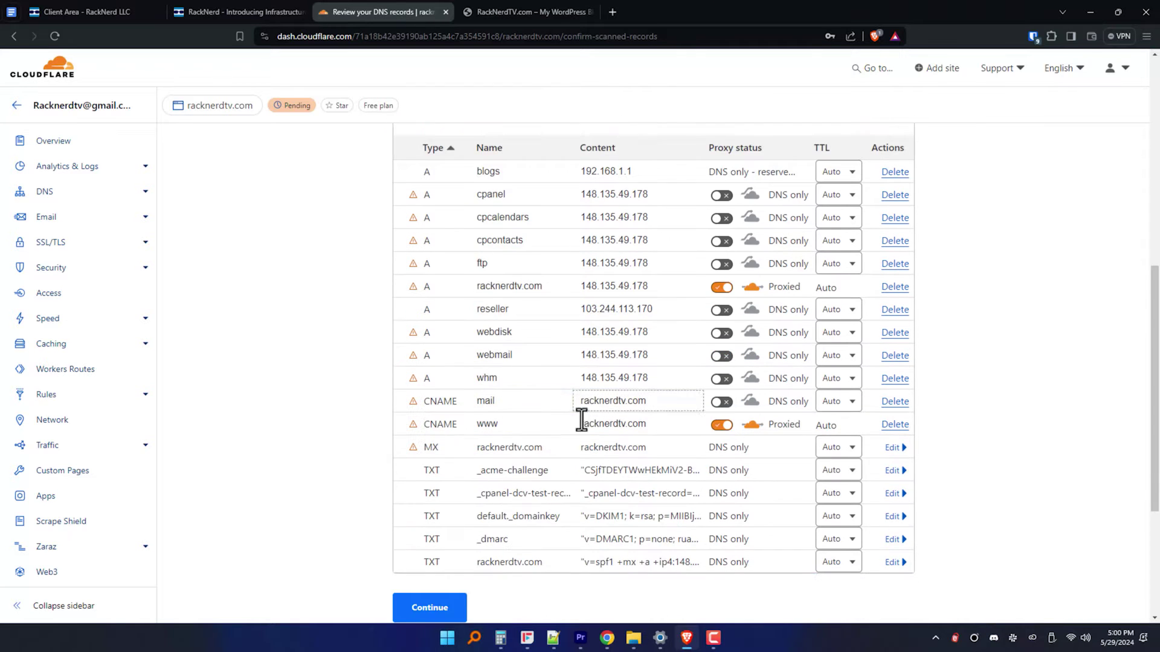
scroll(625, 471, "up", 1)
scroll(646, 502, "down", 1)
scroll(624, 467, "up", 2)
Step: Add a DNS-only CNAME * record pointing to cpanel.racknerdtv.com and proceed to nameservers
left_click(849, 239)
type("CNAME")
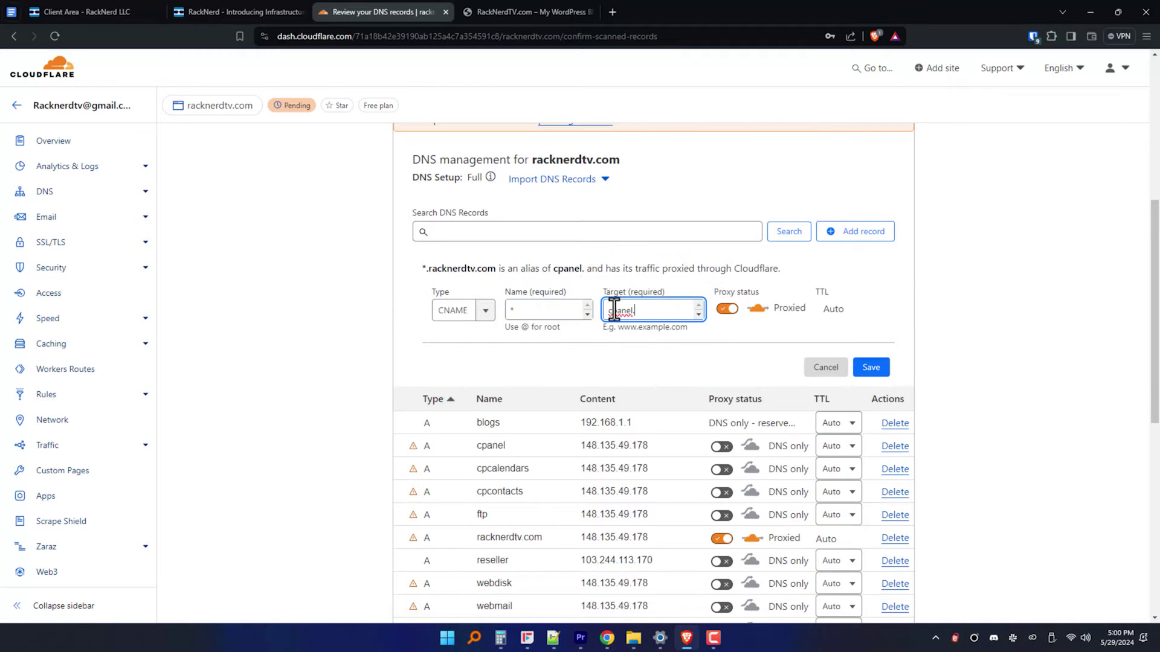
left_click(723, 309)
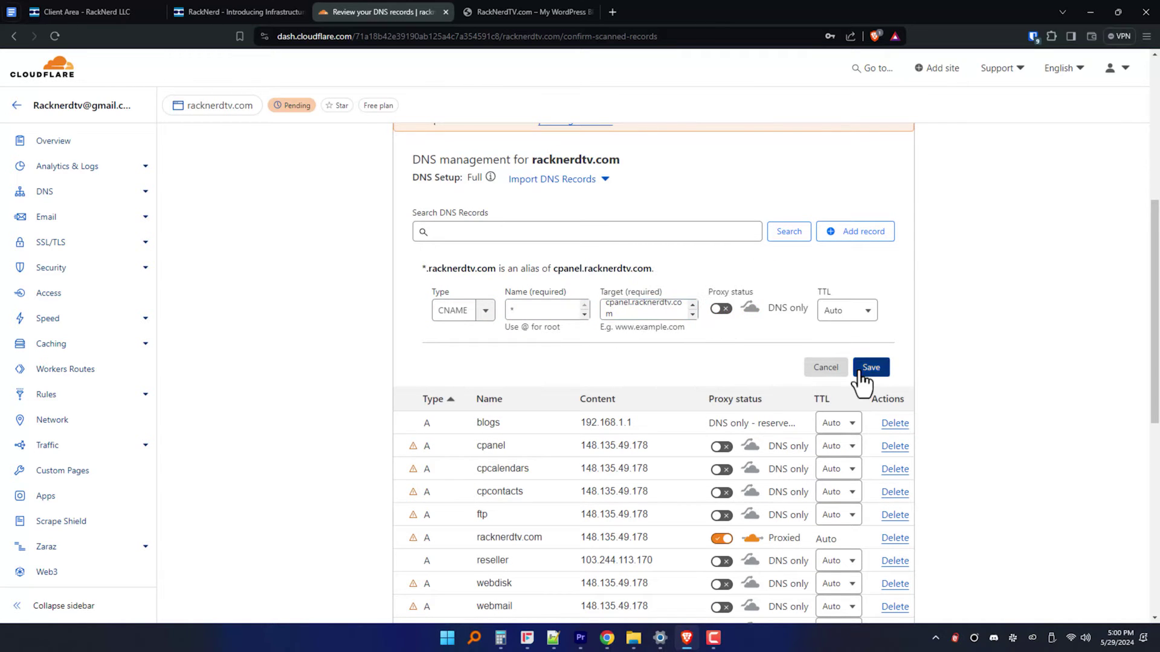
left_click(861, 369)
scroll(973, 356, "down", 5)
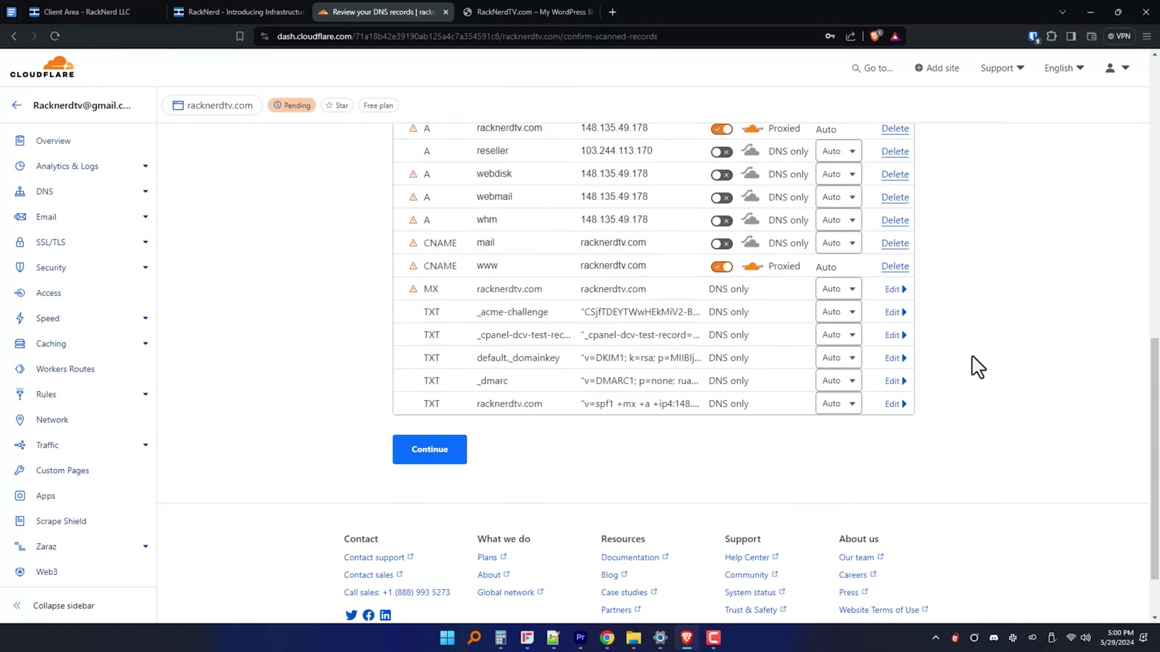
left_click(430, 452)
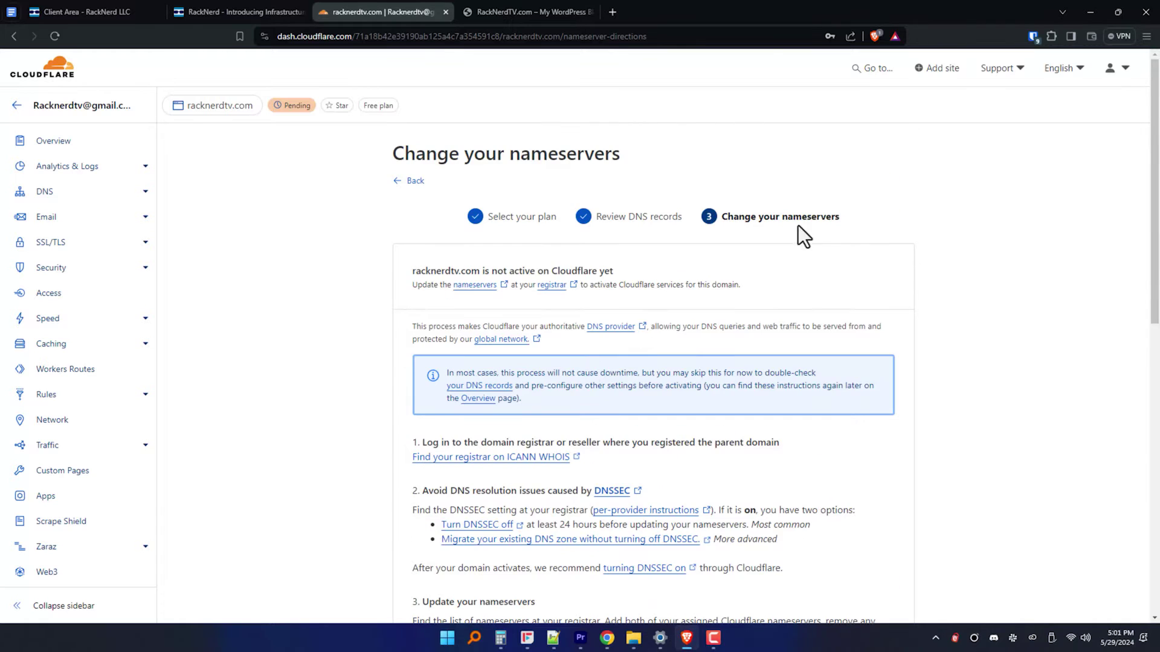
Step: Copy the first assigned nameserver, cody.ns.cloudflare.com, and switch to the RackNerd client area
scroll(696, 335, "down", 5)
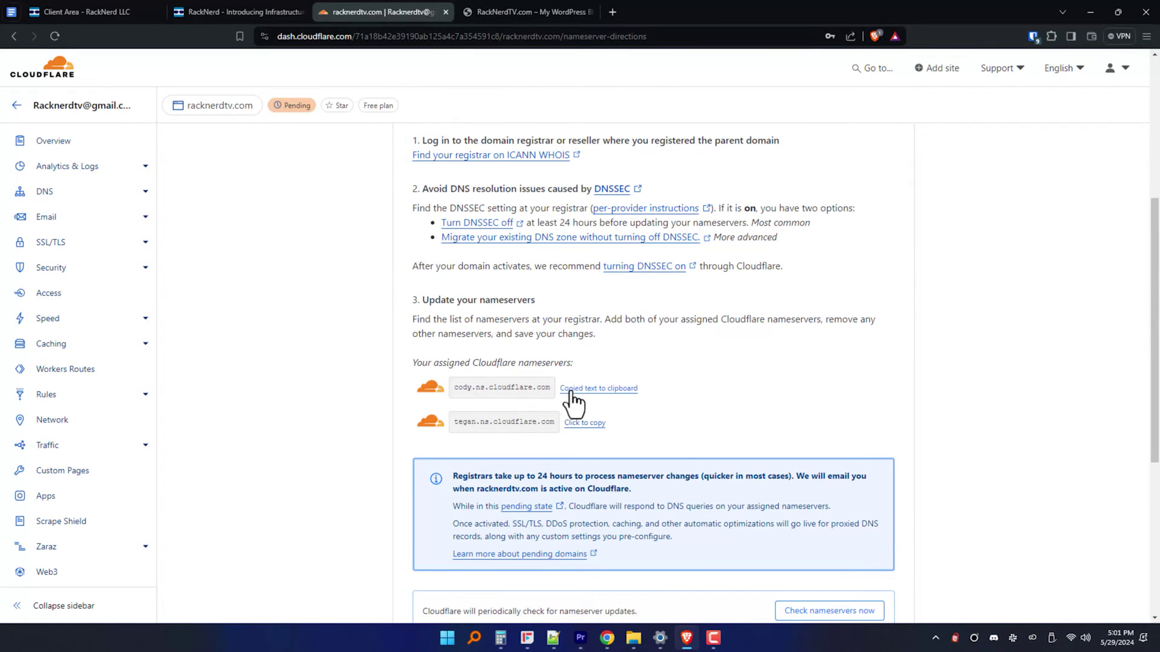
left_click(58, 11)
Step: Open Manage Nameservers for racknerdtv.com from Domains > My Domains in RackNerd
scroll(831, 351, "up", 6)
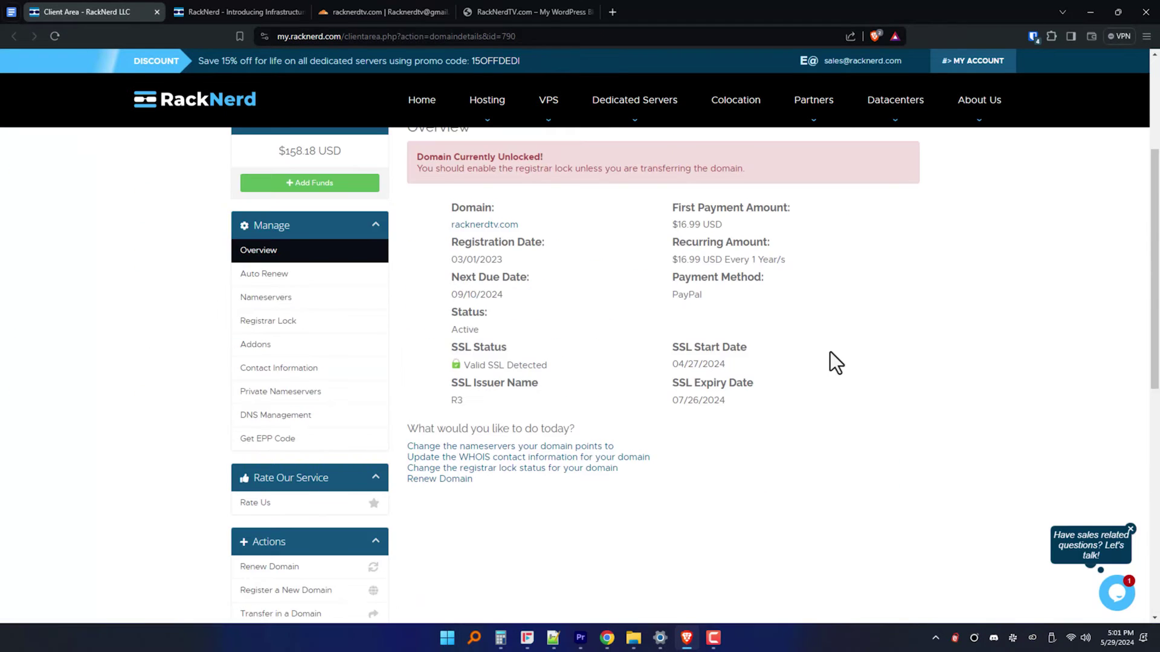
left_click(365, 227)
left_click(374, 252)
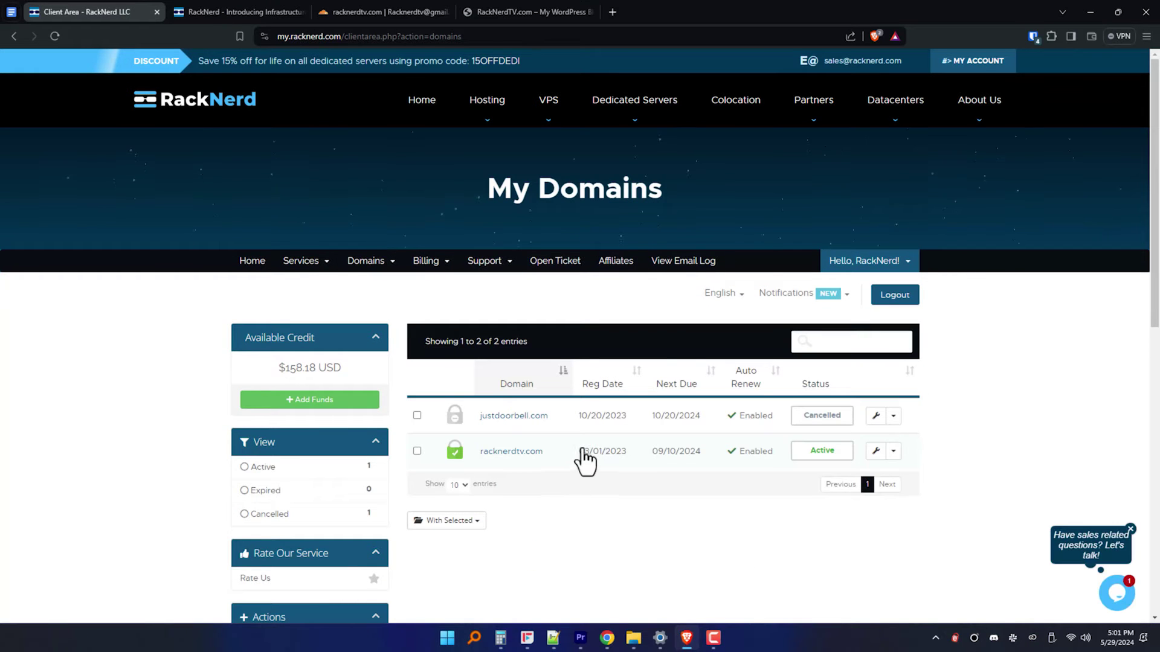
left_click(892, 453)
left_click(851, 477)
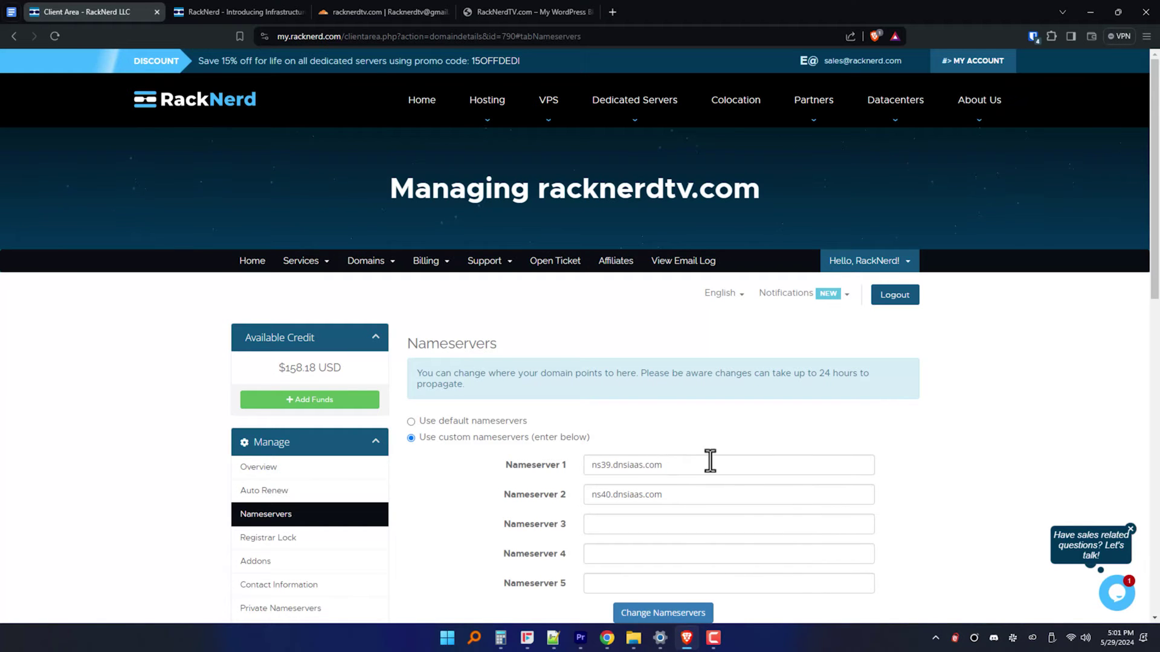
Step: Enter cody.ns.cloudflare.com and tegan.ns.cloudflare.com as the custom nameservers and save them
type("cody.ns.cloudflare.com")
left_click(383, 12)
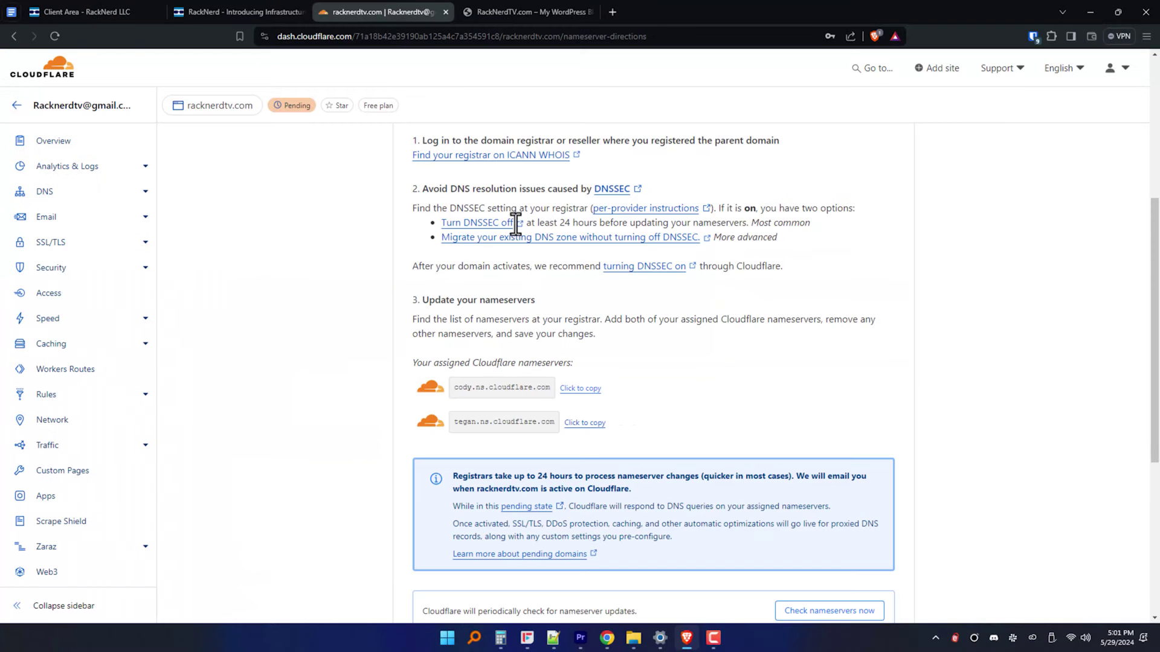
left_click(68, 14)
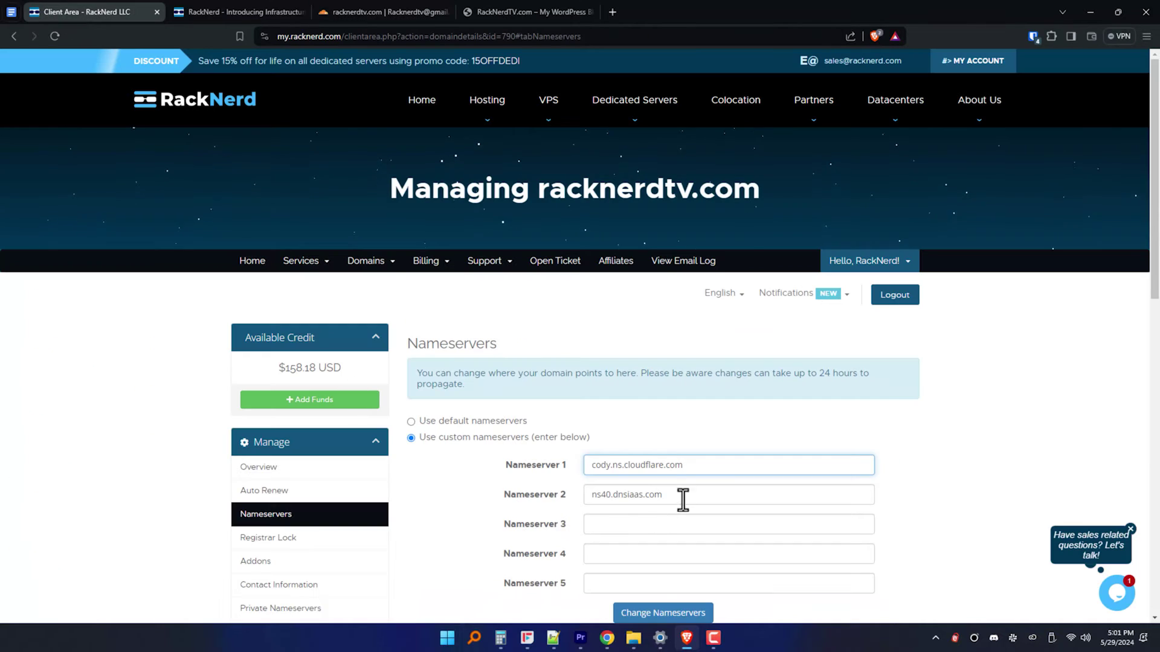
left_click_drag(683, 499, 515, 502)
type("tegan.ns.cloudflare.com")
scroll(889, 410, "down", 2)
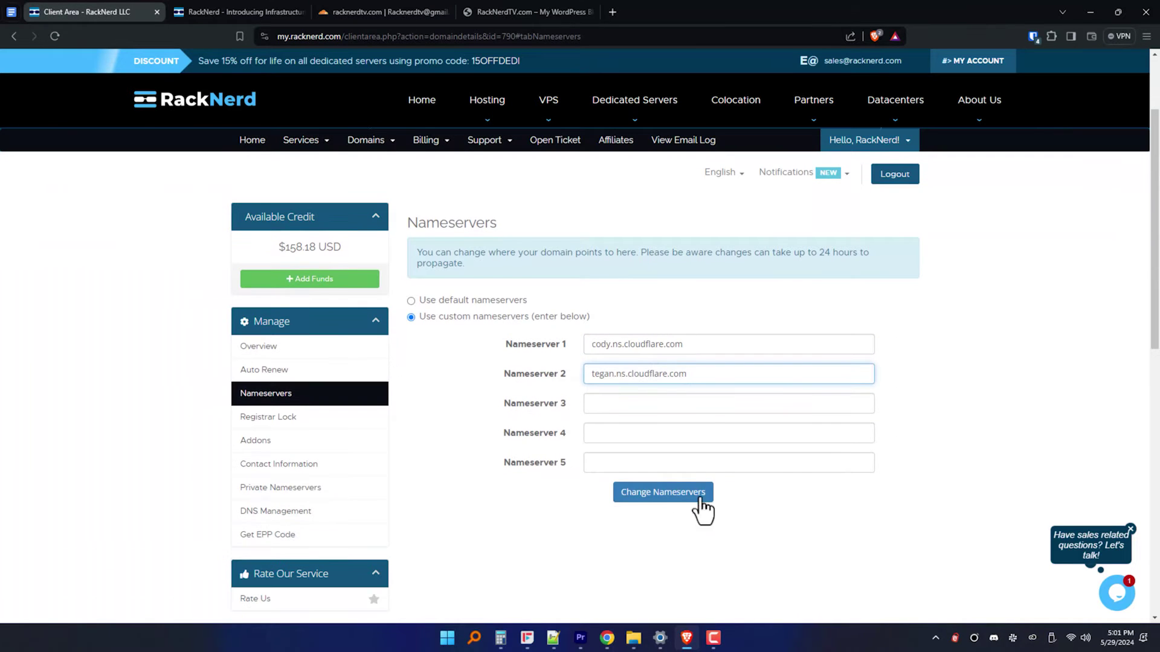
left_click(677, 493)
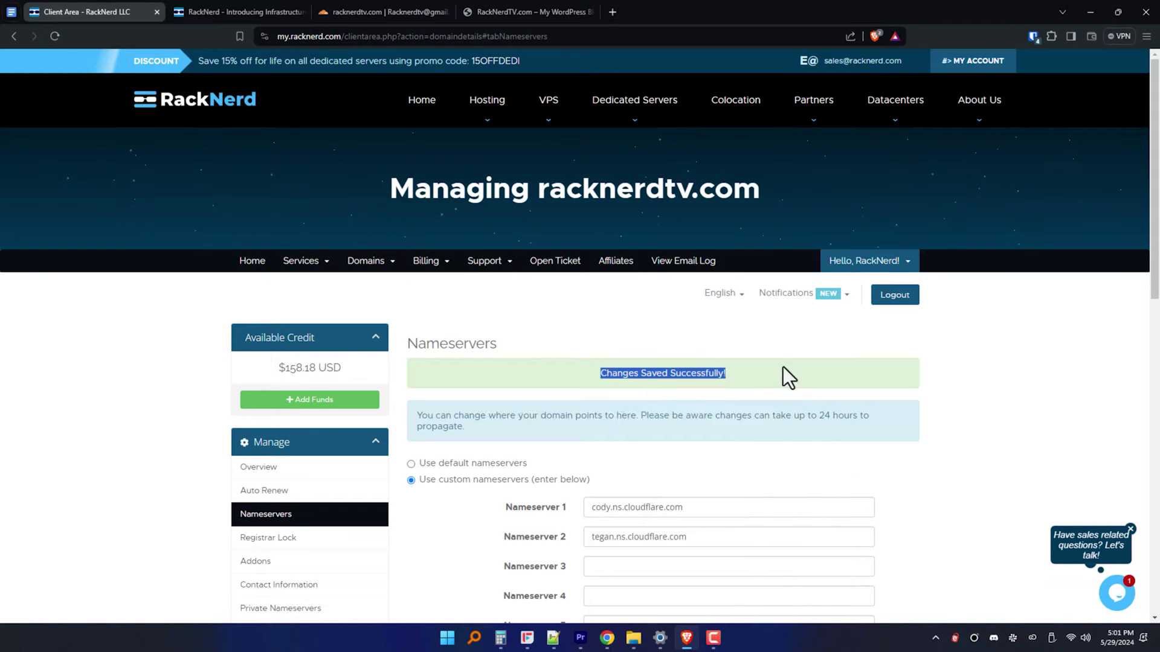
left_click_drag(783, 367, 897, 430)
left_click(912, 466)
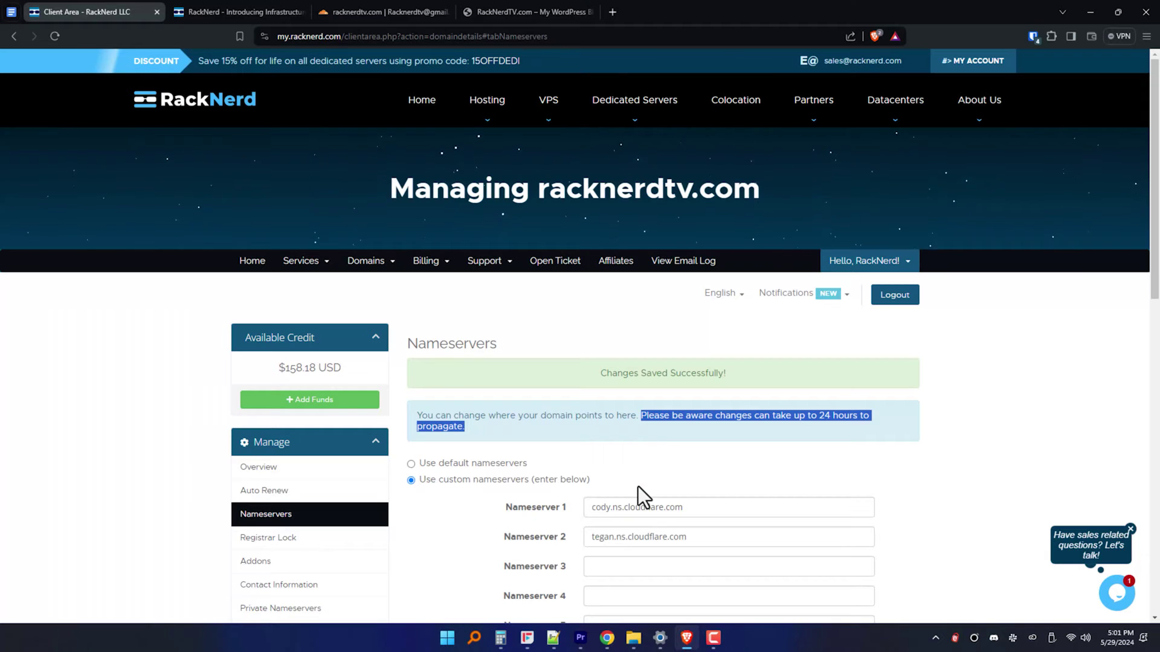
Step: Submit the Cloudflare nameserver check, confirm racknerdtv.com's activation email, and reload the dashboard
left_click(362, 12)
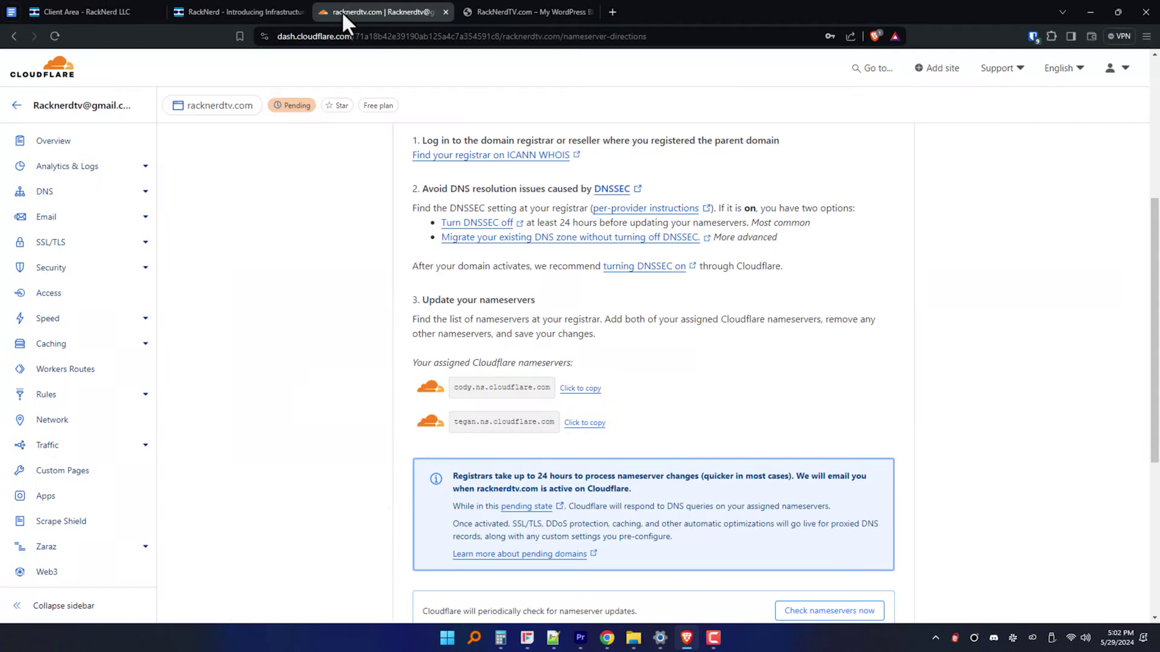
scroll(675, 368, "down", 5)
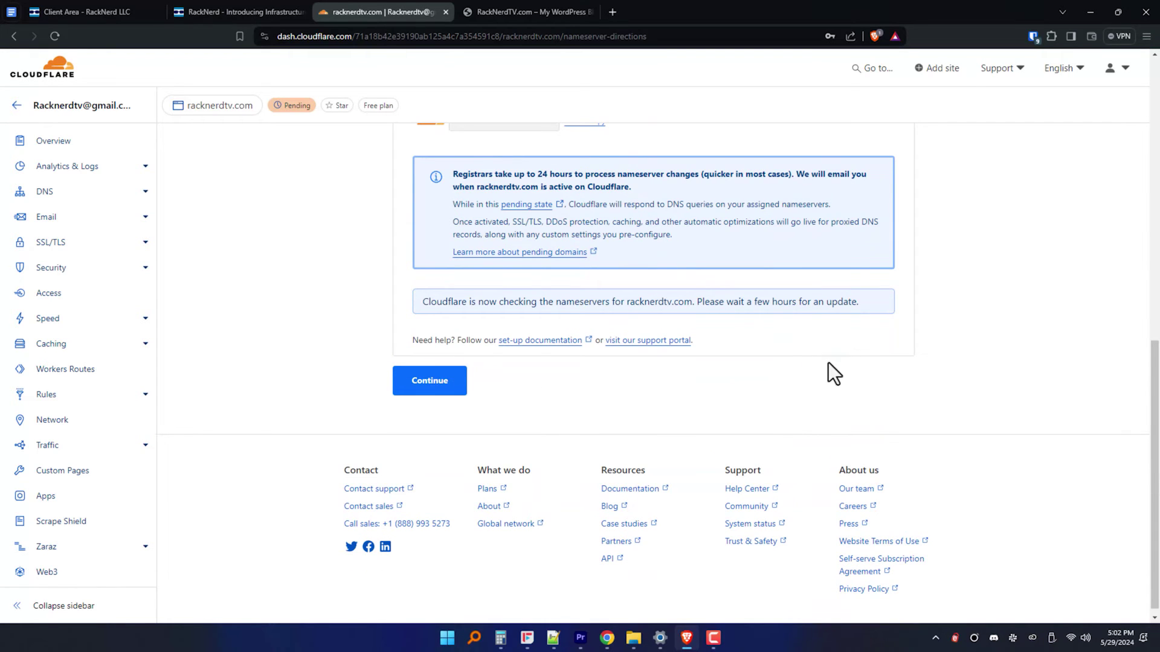
left_click(427, 386)
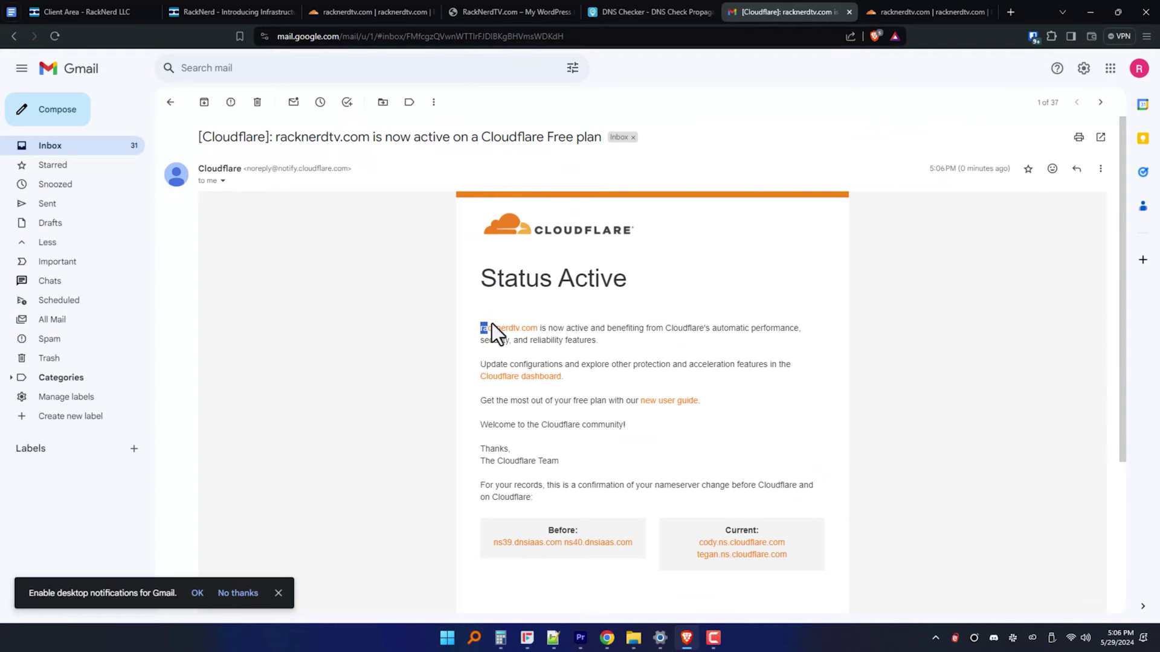
left_click_drag(649, 393, 709, 493)
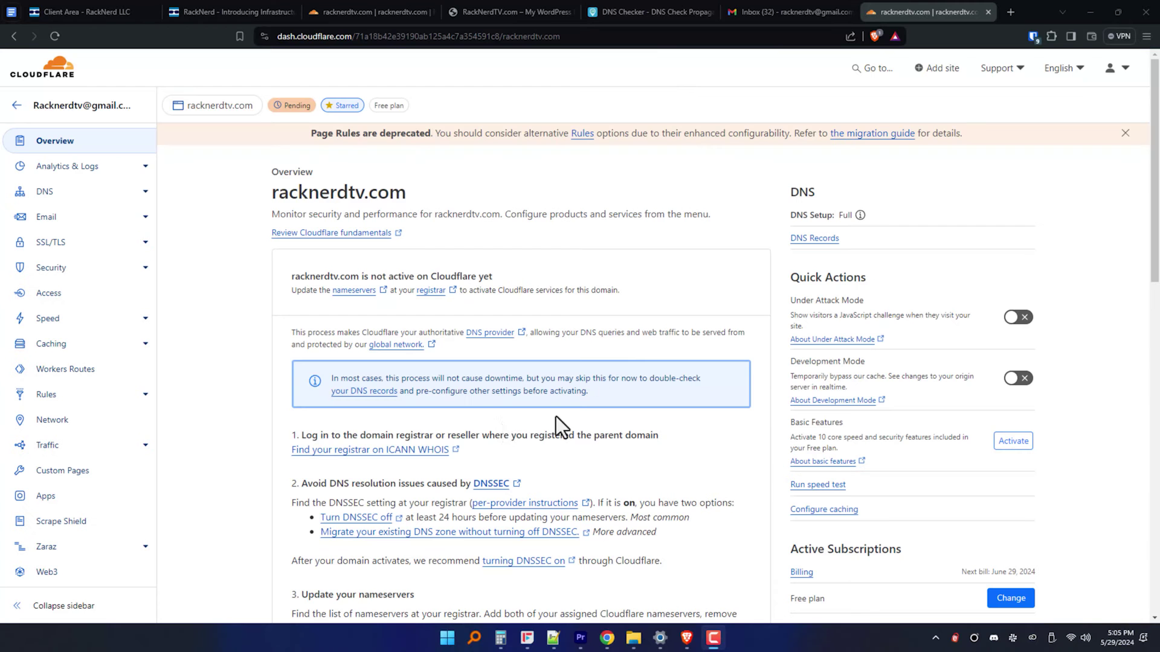
left_click(54, 36)
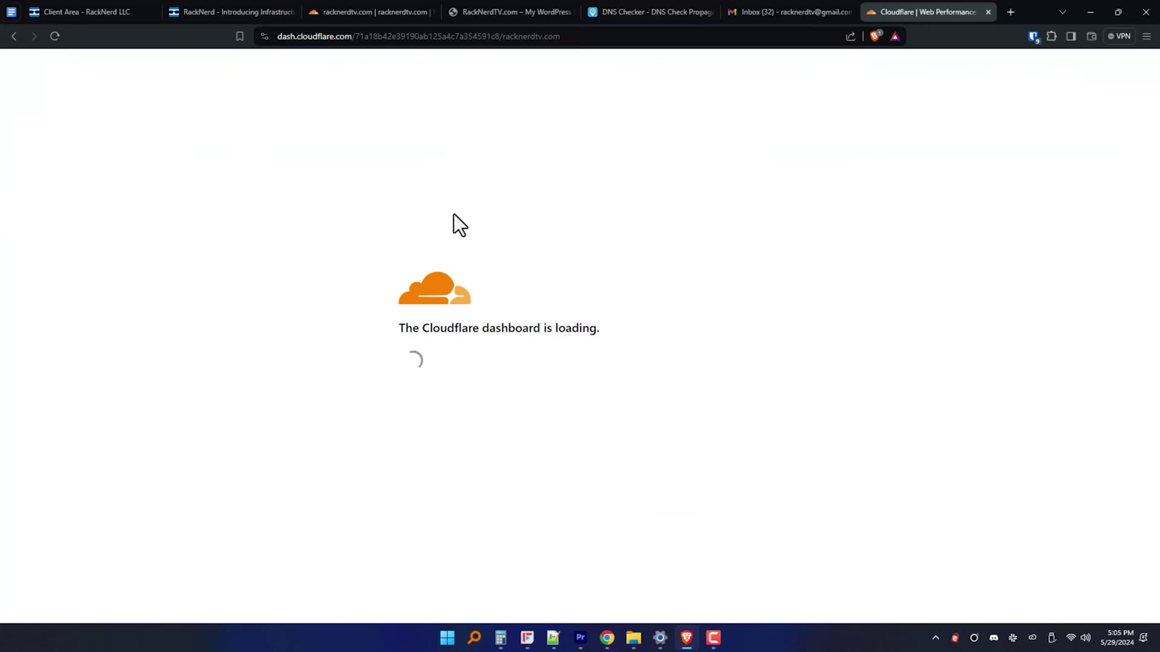